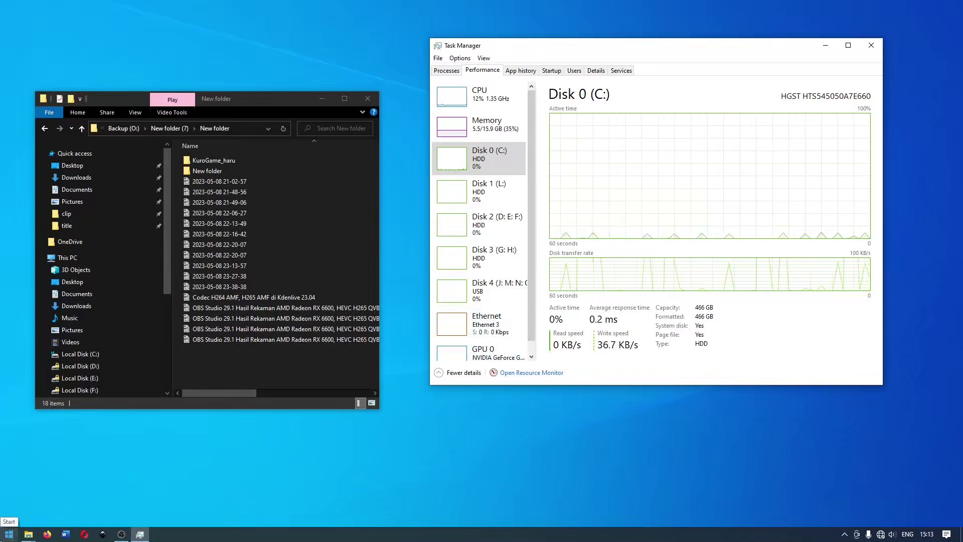
- Launch Inkscape to observe its effect on Disk 0 (C:) activity in Task Manager, and close it once loaded
left_click(9, 534)
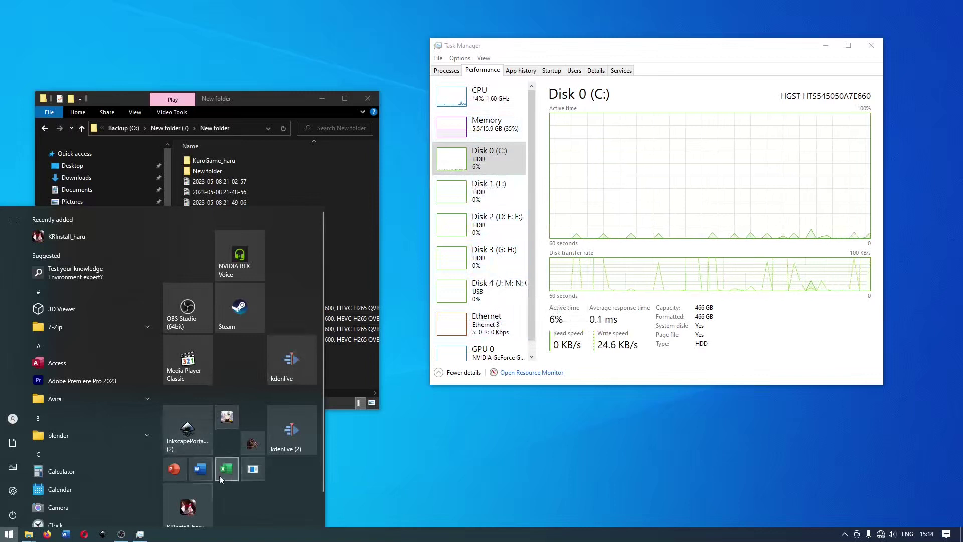
left_click(187, 438)
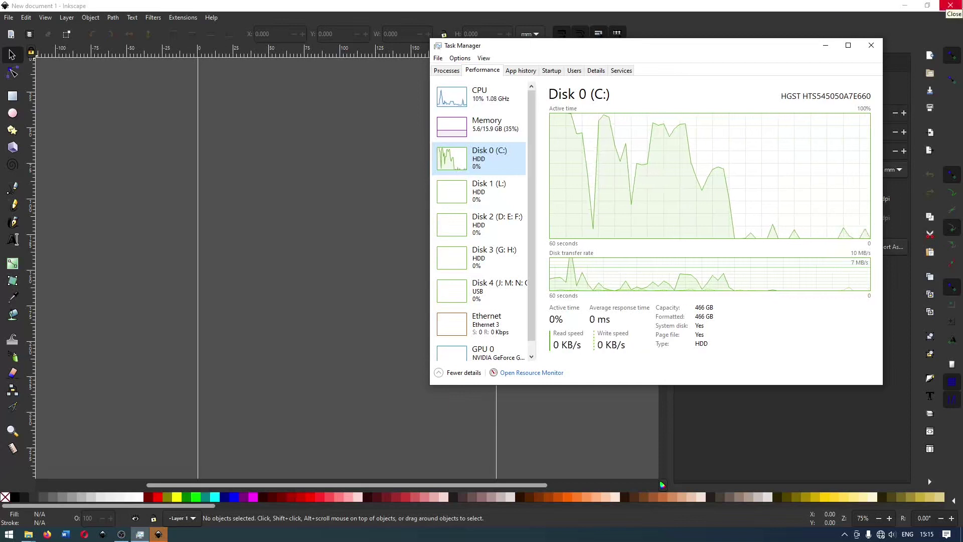
left_click(950, 5)
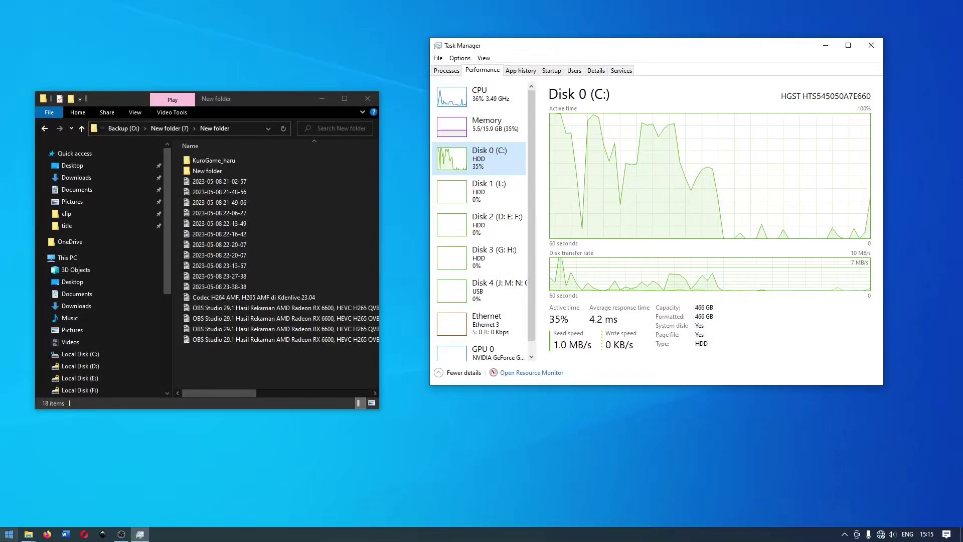
- Relaunch Inkscape to compare the Disk 0 (C:) activity on a second start, and quit it again
key("super")
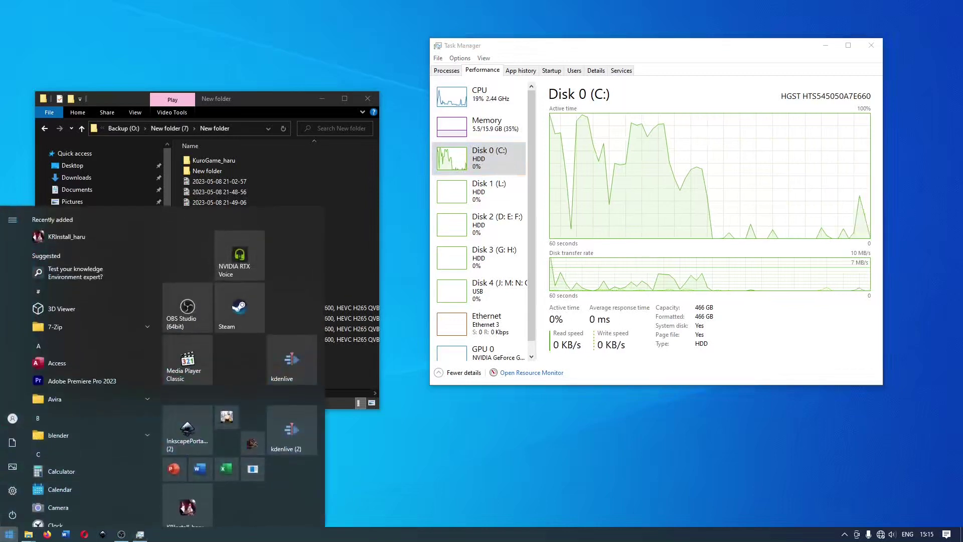
left_click(179, 435)
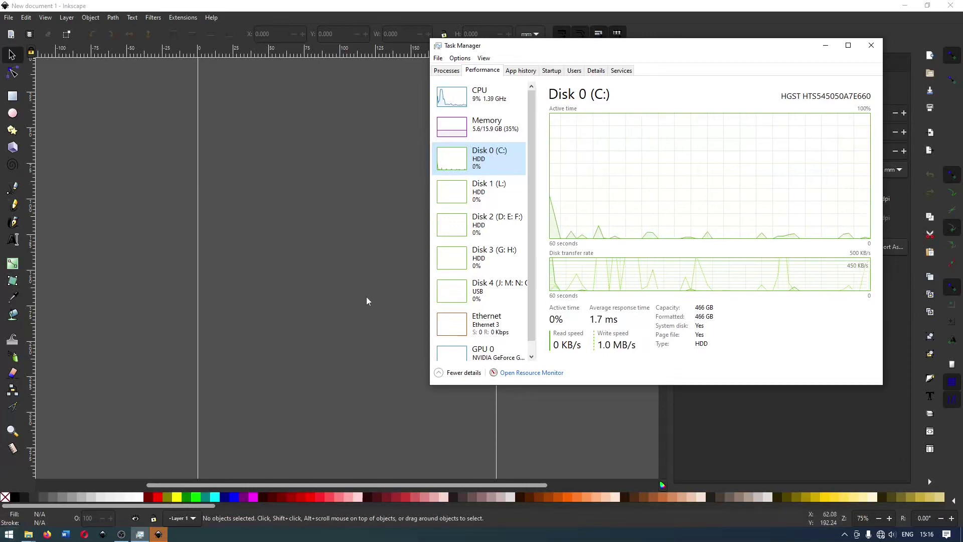
key("ctrl+q")
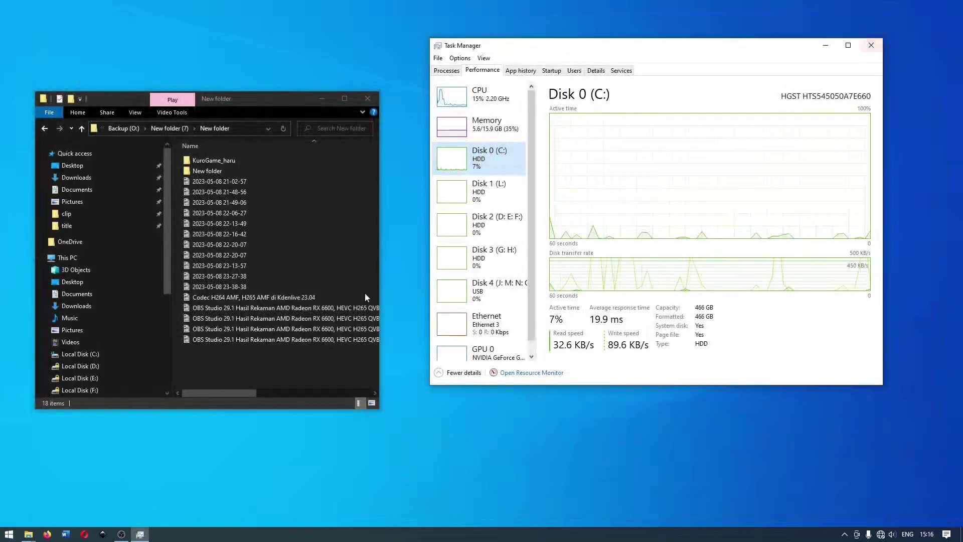
left_click(106, 535)
scroll(527, 251, "down", 2)
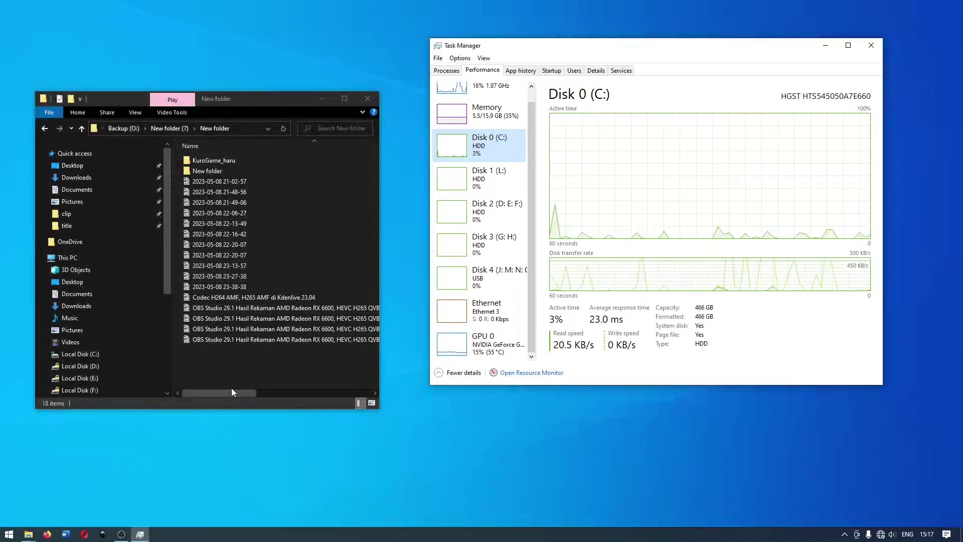
left_click_drag(229, 392, 300, 393)
double_click(302, 254)
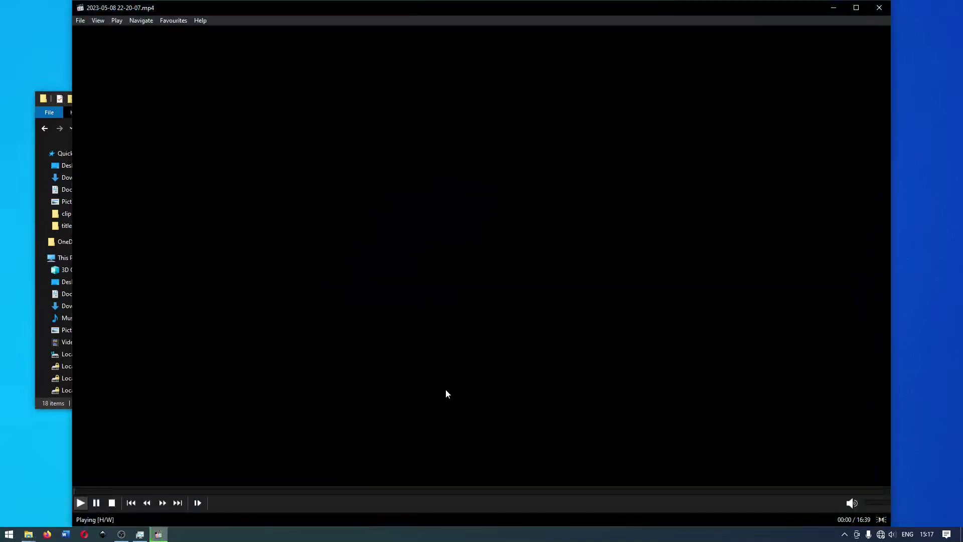
left_click(294, 494)
left_click(277, 494)
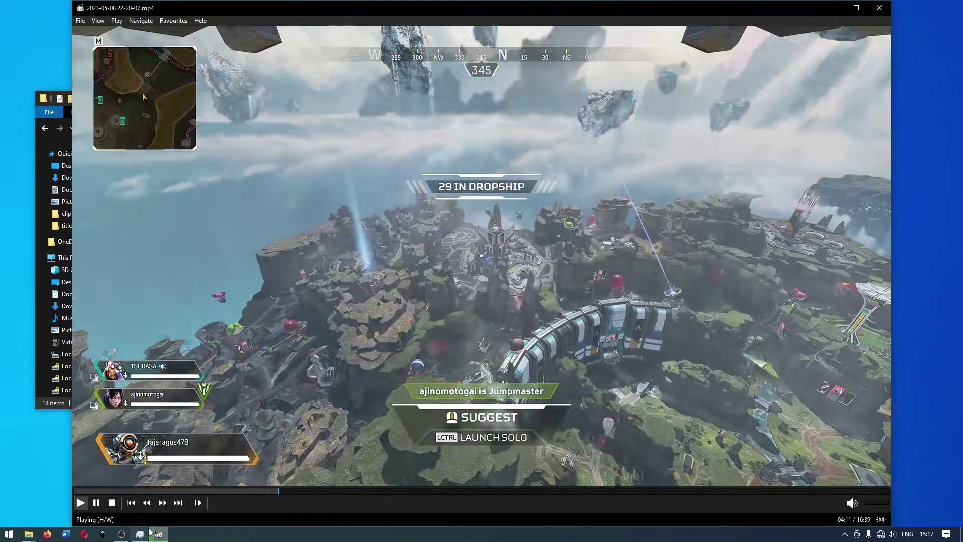
- Examine the activity and read speed of Disk 4 (J: M: N: O:) during video playback, and again with the video paused
left_click(147, 534)
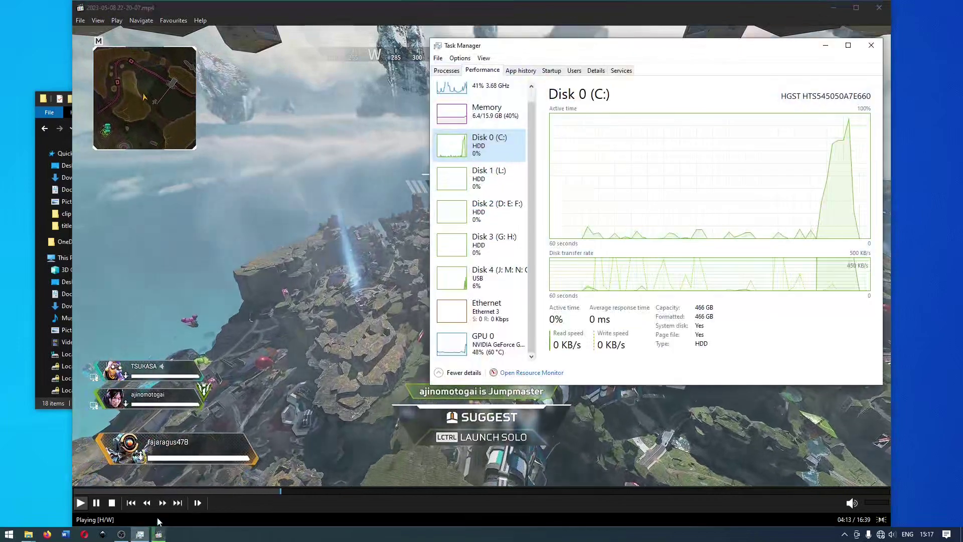
left_click(495, 282)
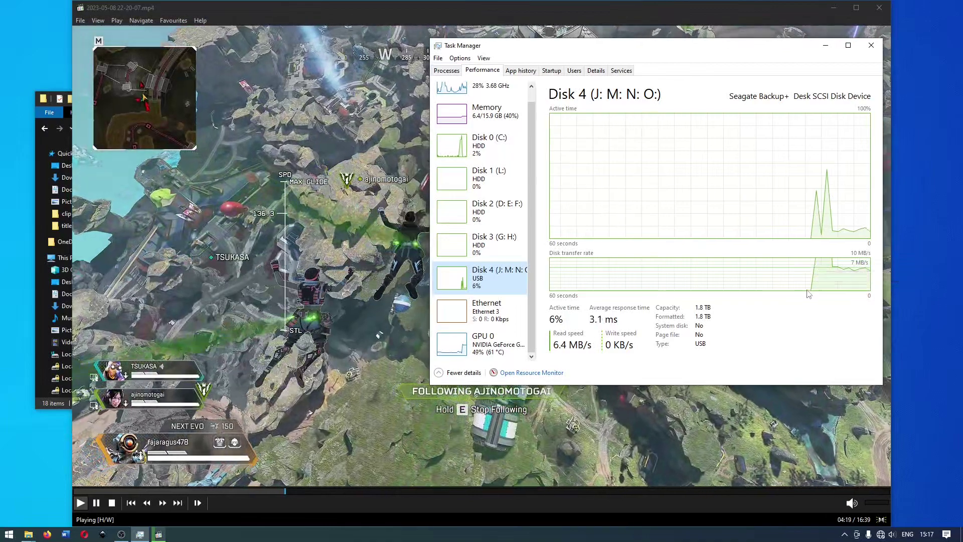
left_click(671, 420)
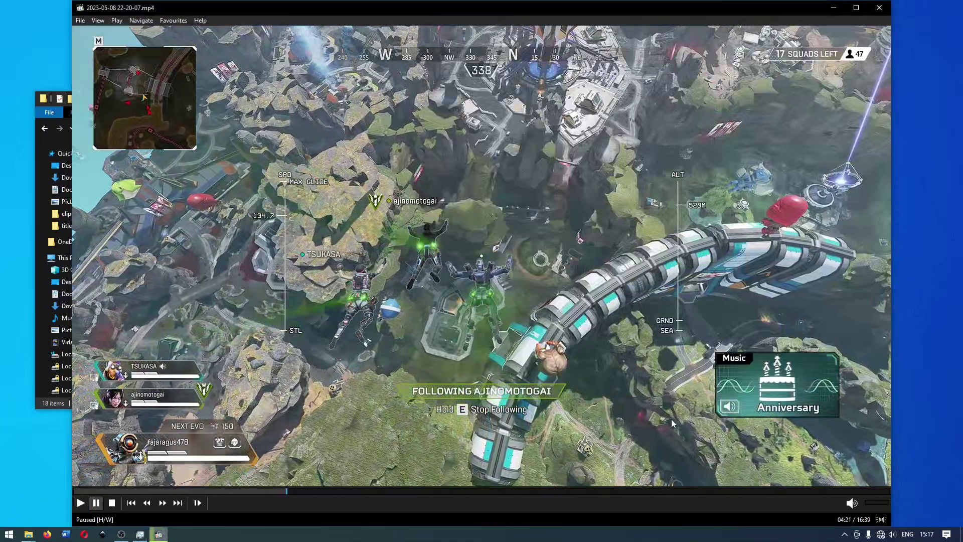
left_click(139, 533)
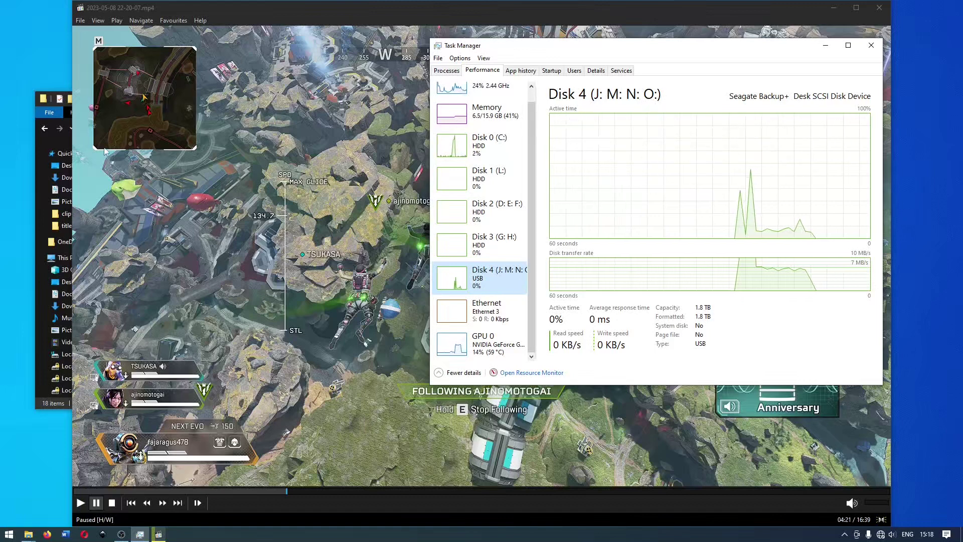
- Move the video player window aside to uncover the file folder, and close the player
left_click_drag(266, 15, 526, 388)
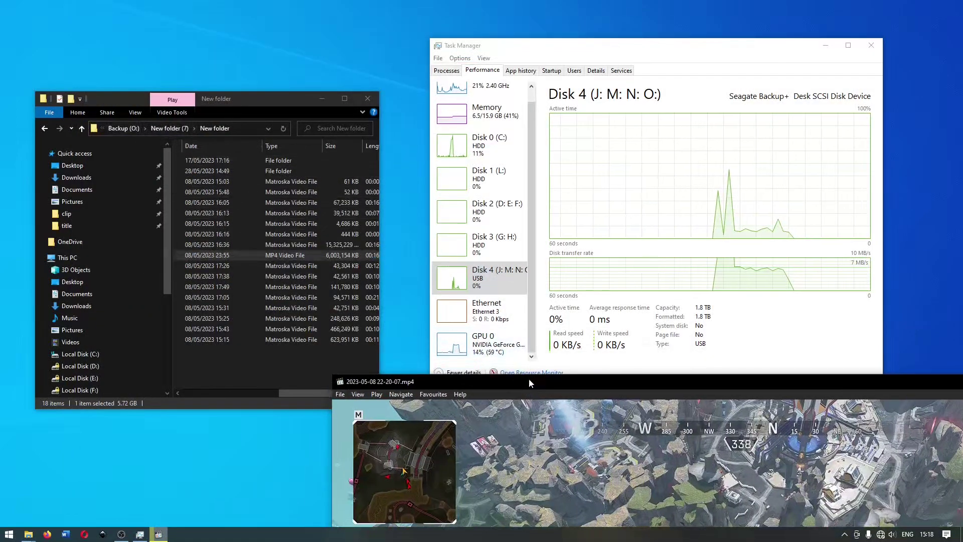
left_click_drag(529, 382, 229, 34)
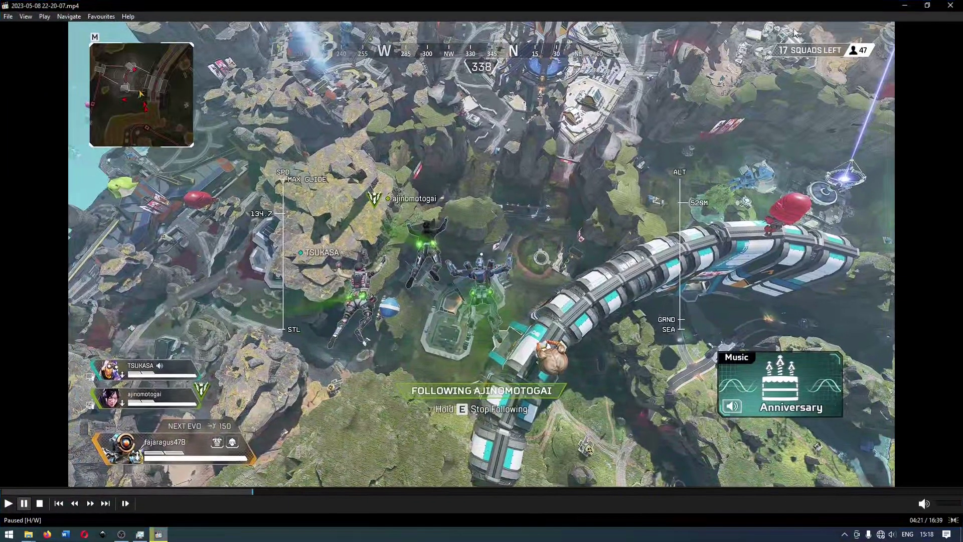
left_click(949, 5)
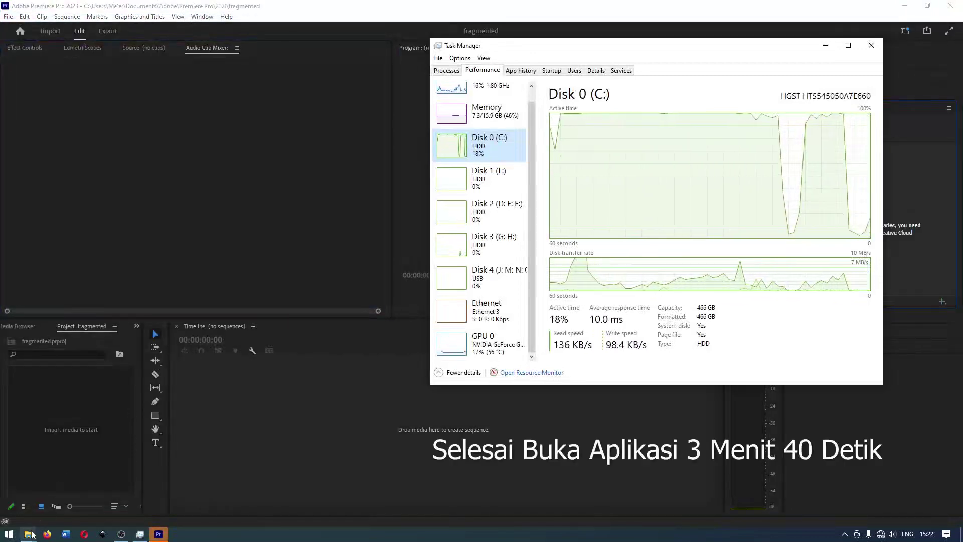
mouse_move(29, 533)
left_click(58, 499)
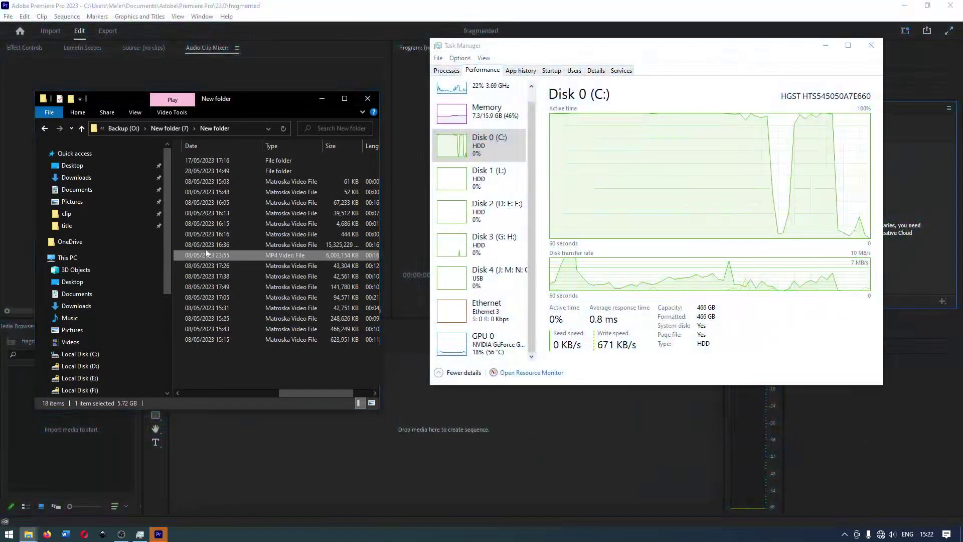
left_click_drag(297, 101, 544, 103)
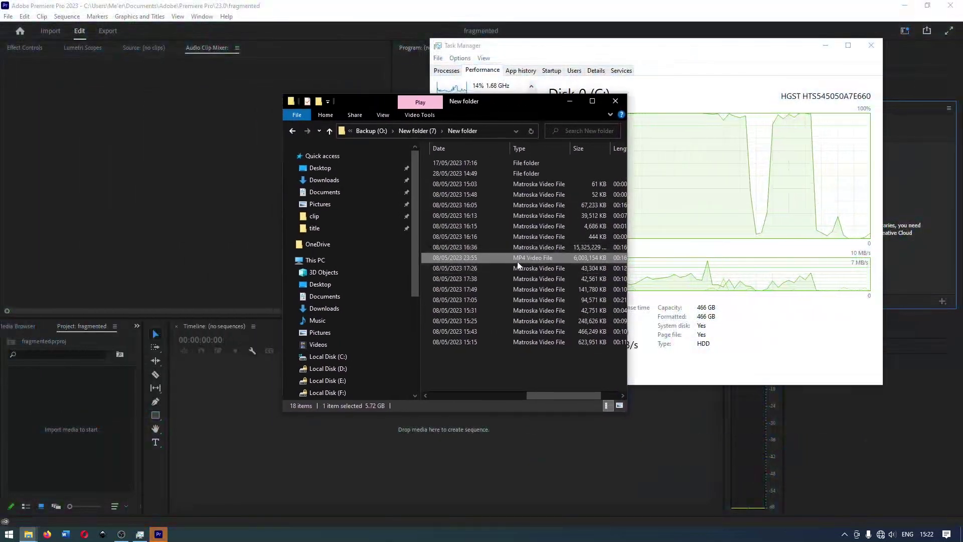
left_click_drag(516, 261, 227, 408)
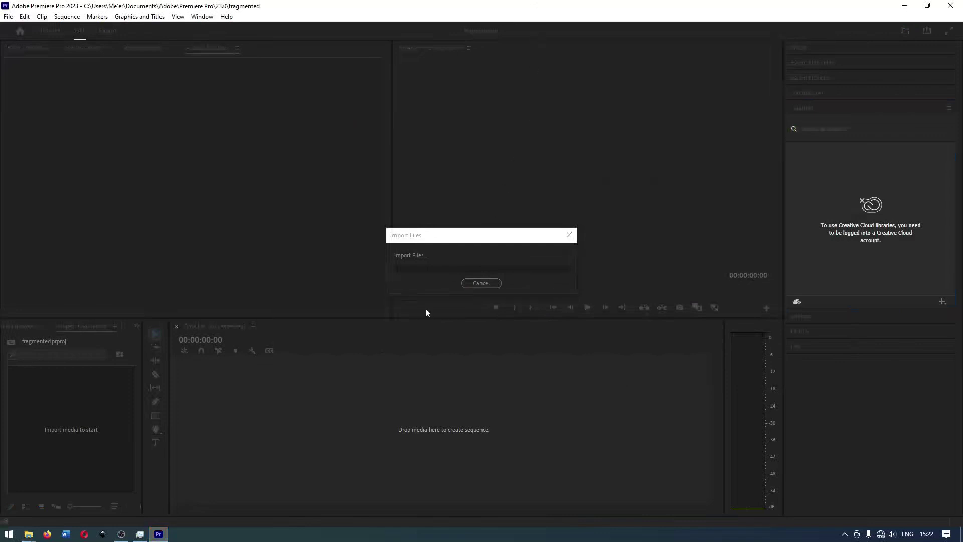
- Check the activity graphs of Disk 3 (G: H:) and Disk 0 (C:) in Task Manager around the video import
left_click(139, 534)
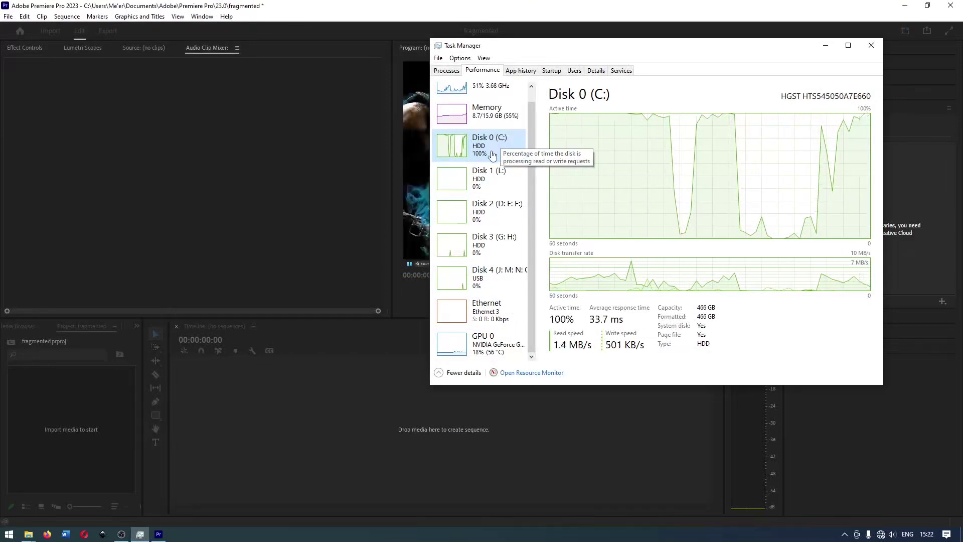
left_click(498, 260)
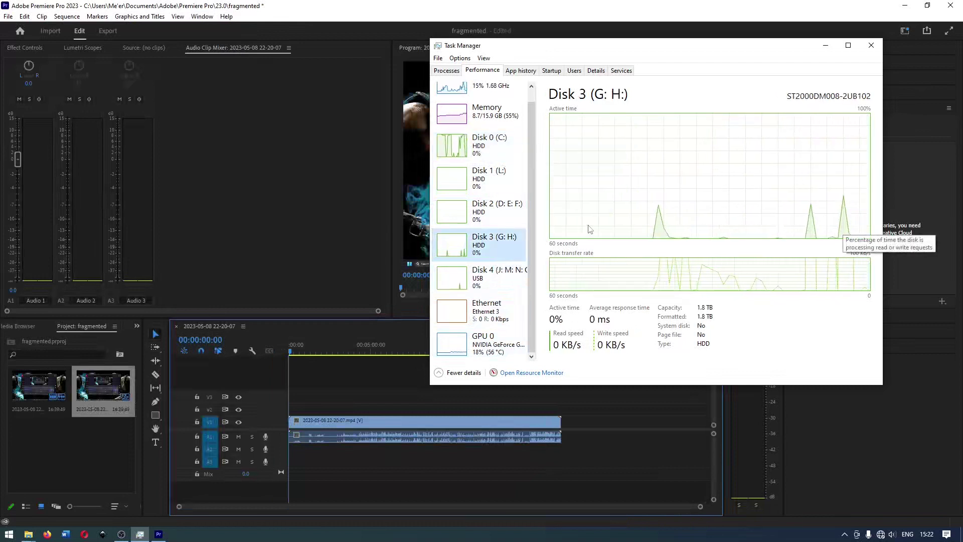
mouse_move(30, 534)
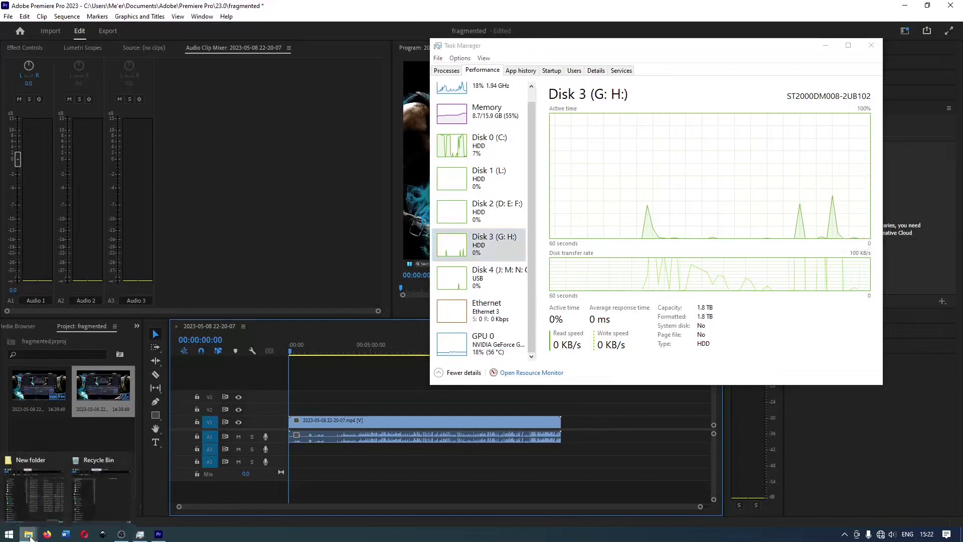
left_click(38, 486)
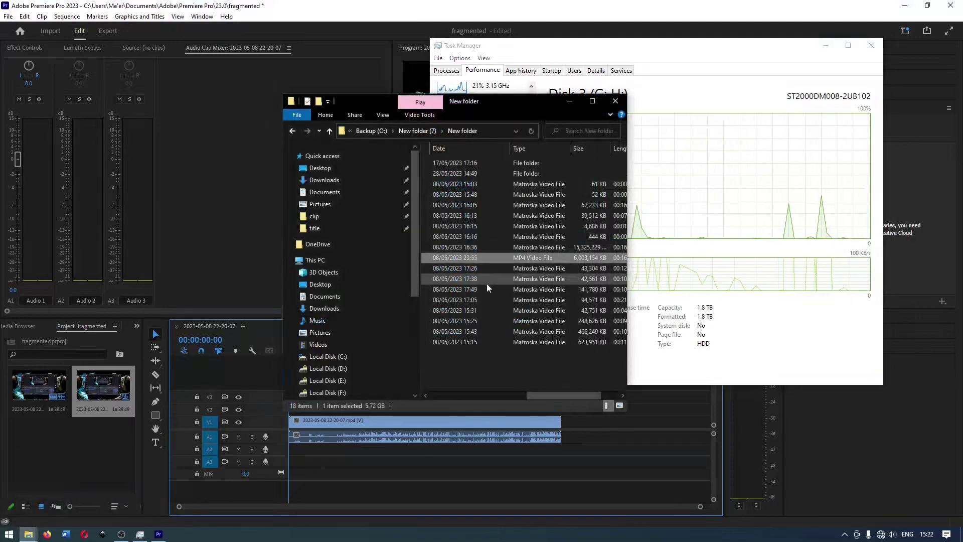
left_click(662, 204)
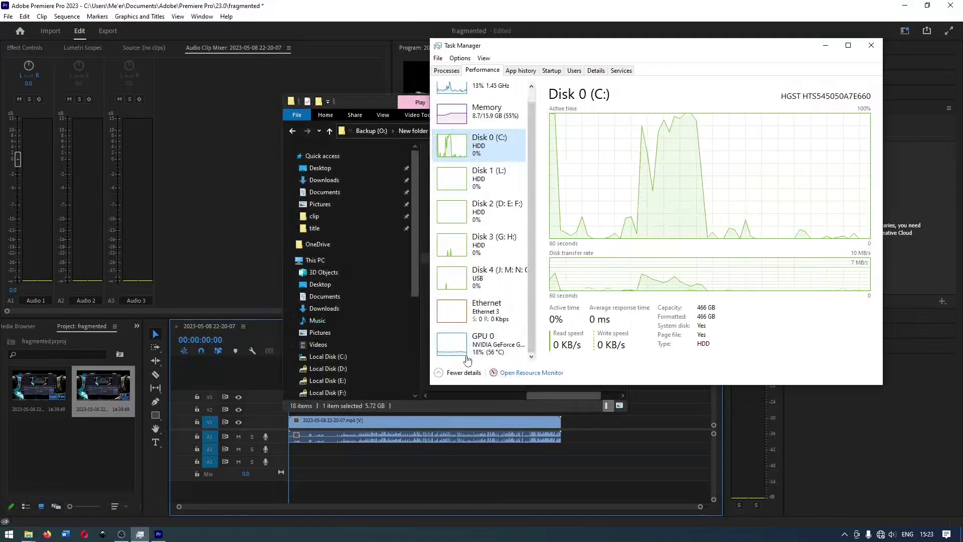
- Add the MP4 video from the file folder to the Premiere Pro timeline again, and return to Task Manager
key("alt+Tab")
left_click(452, 247)
left_click_drag(452, 257, 572, 428)
left_click(139, 535)
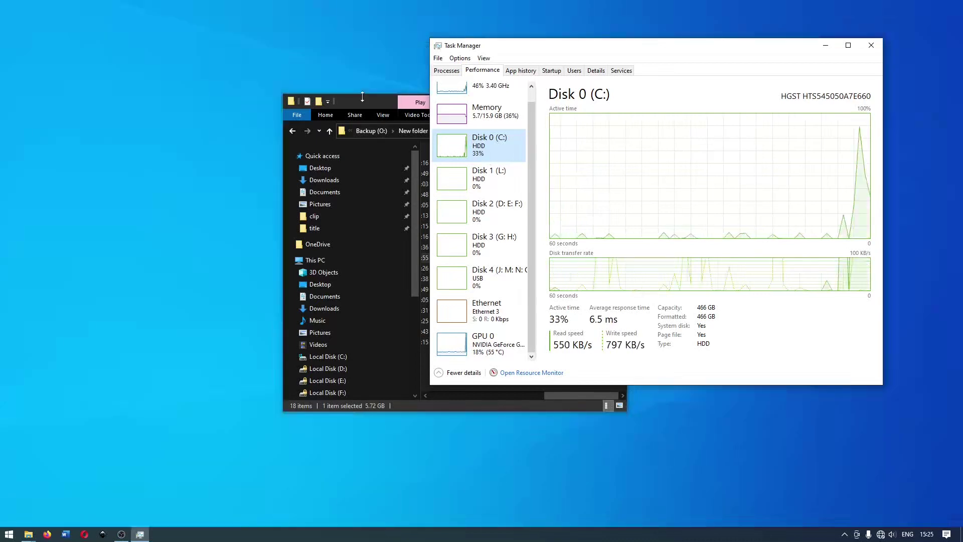
- Move the File Explorer window off most of Task Manager, and start duplicating the MP4 video within its own folder
left_click(358, 101)
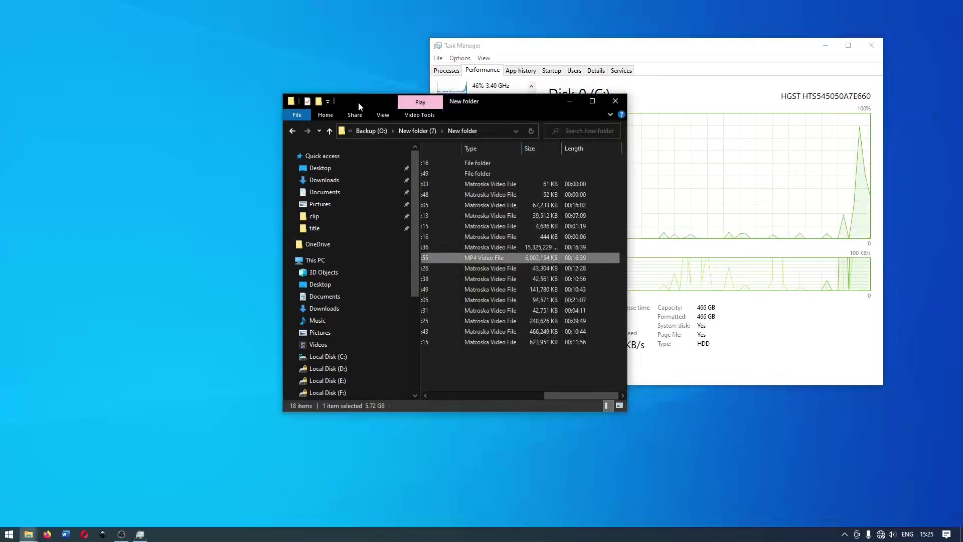
left_click_drag(358, 101, 223, 118)
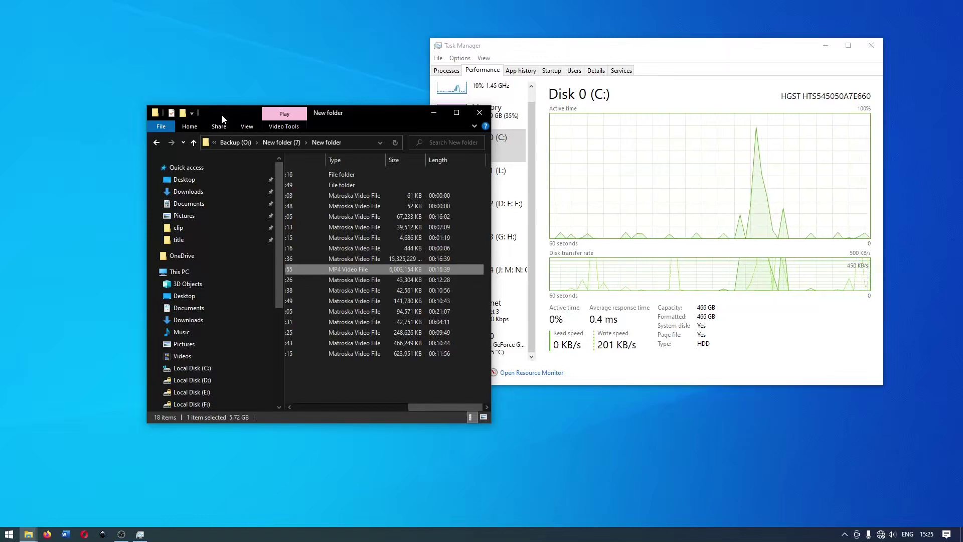
right_click(399, 267)
left_click(431, 415)
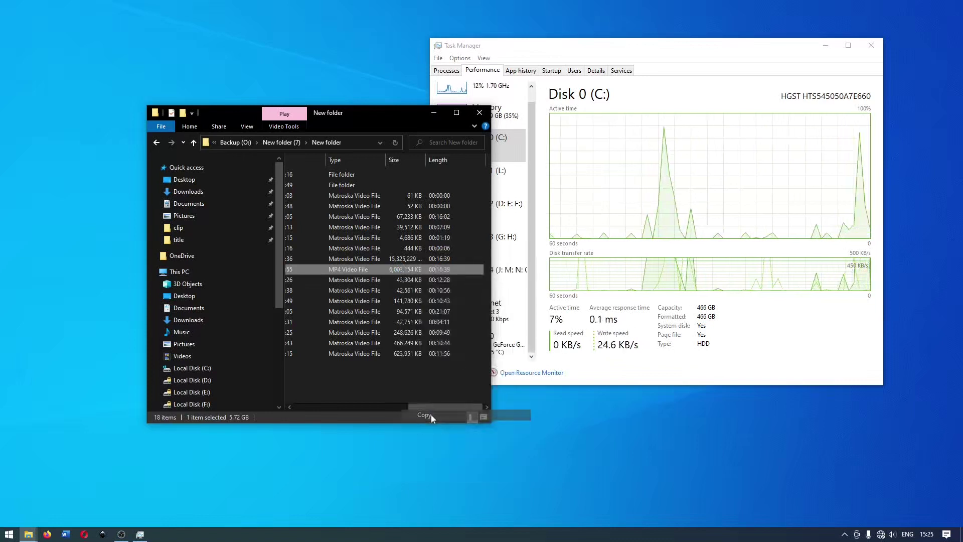
right_click(384, 385)
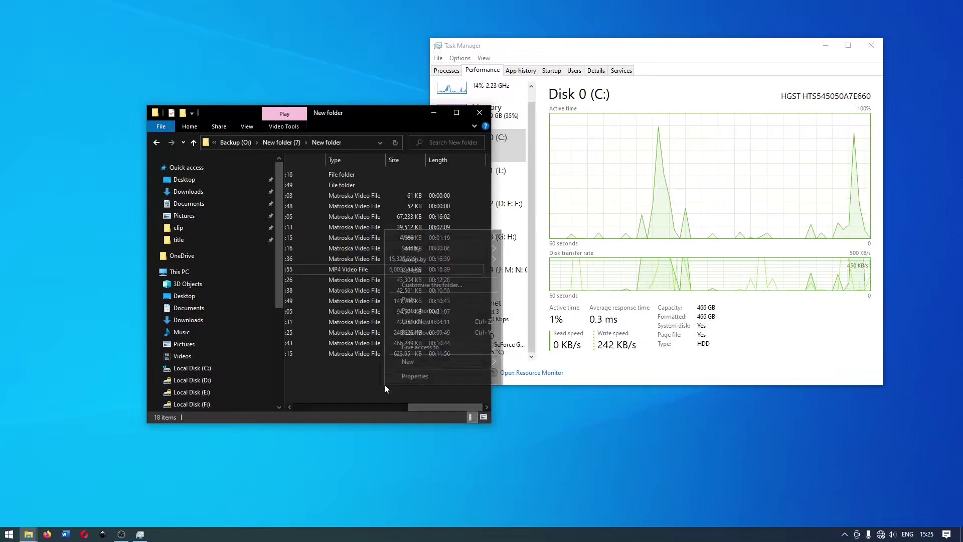
left_click(431, 301)
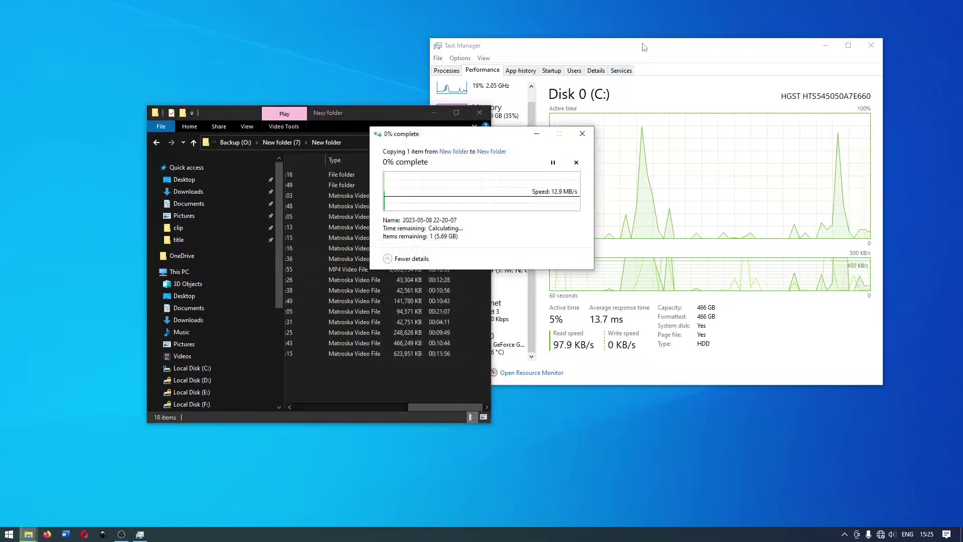
- Examine the read and write speed of Disk 4 (J: M: N: O:) beside the file copy's progress window
left_click(606, 113)
left_click(495, 277)
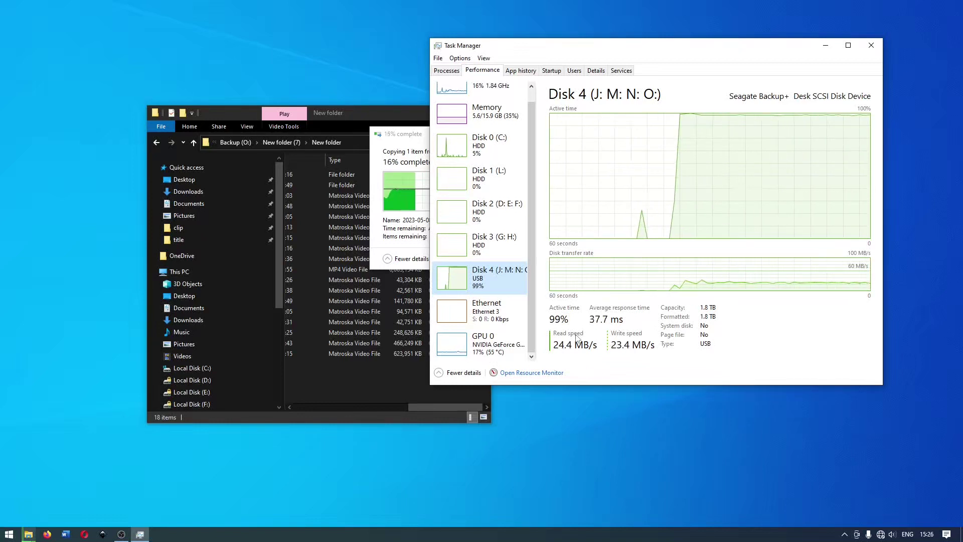
left_click_drag(415, 138, 274, 138)
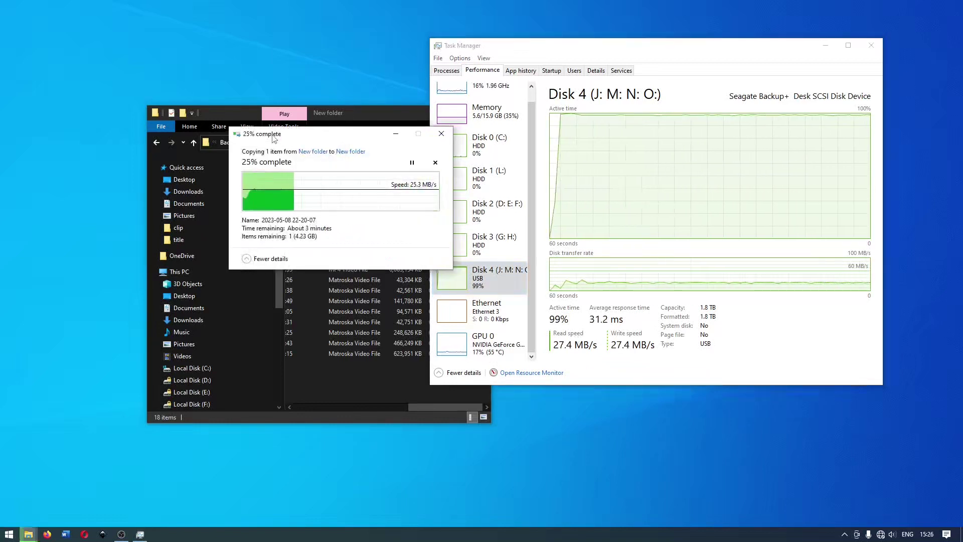
- Cancel the running copy of the MP4 video and leave no file selected in the folder
left_click(434, 162)
left_click(345, 390)
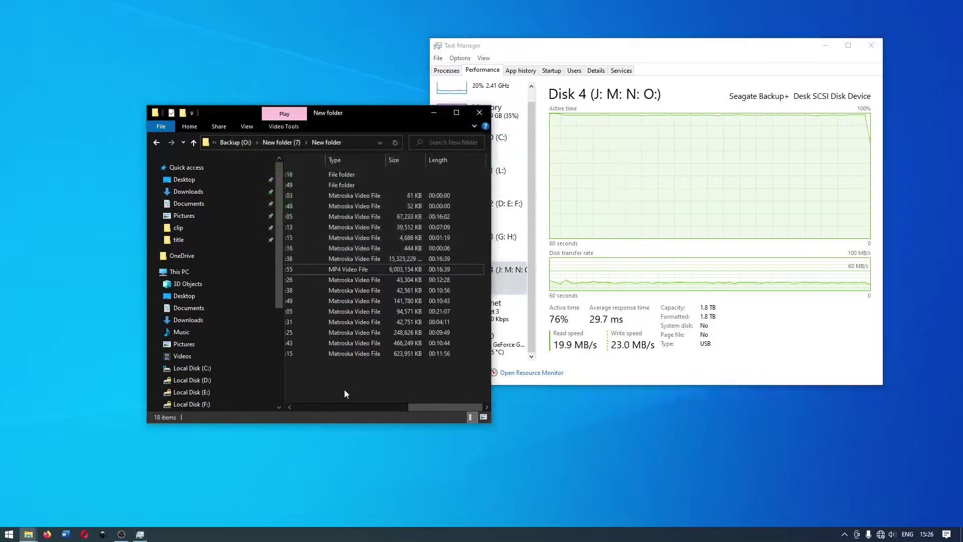
left_click(353, 351)
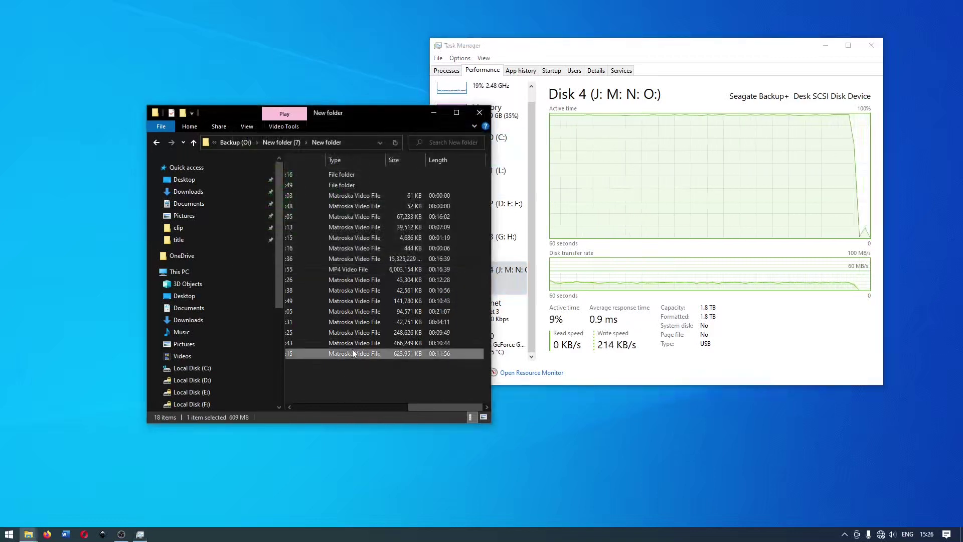
left_click(389, 384)
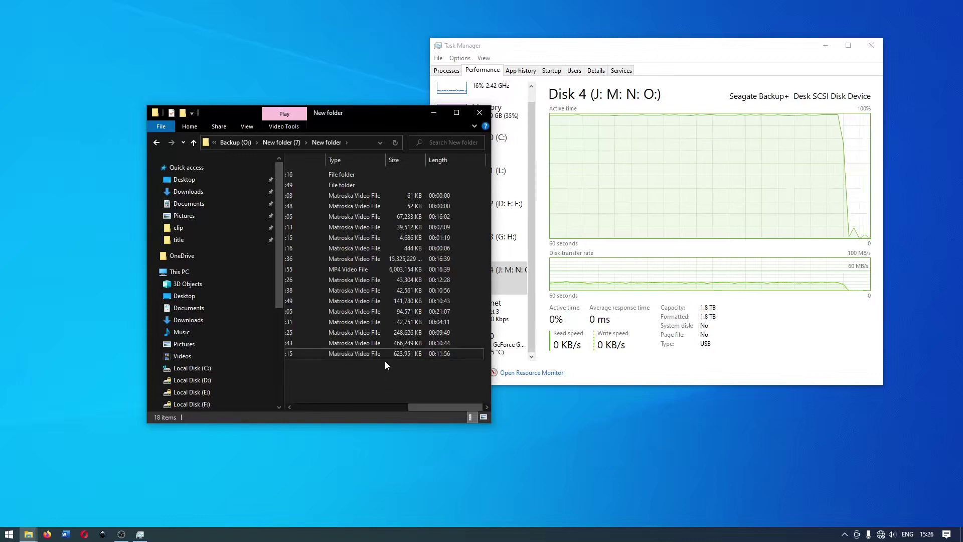
- Duplicate the 623,951 KB Matroska video within its own folder, and move the copy's progress window further away from Task Manager
right_click(363, 351)
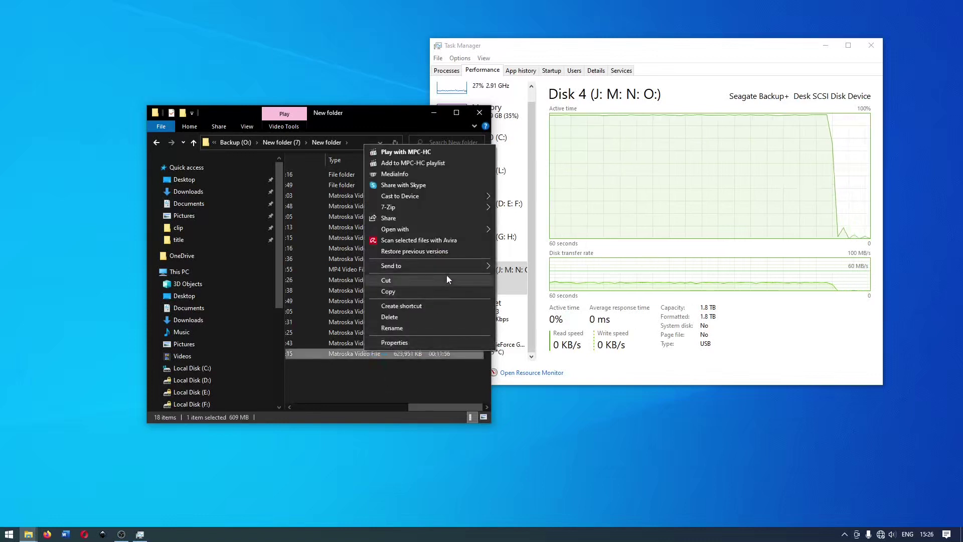
left_click(440, 291)
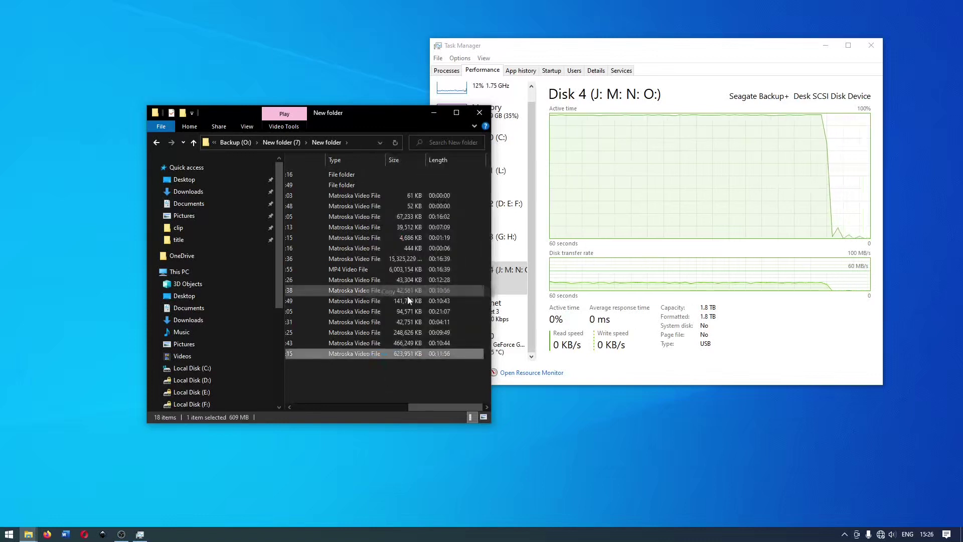
right_click(366, 353)
right_click(339, 368)
left_click(390, 437)
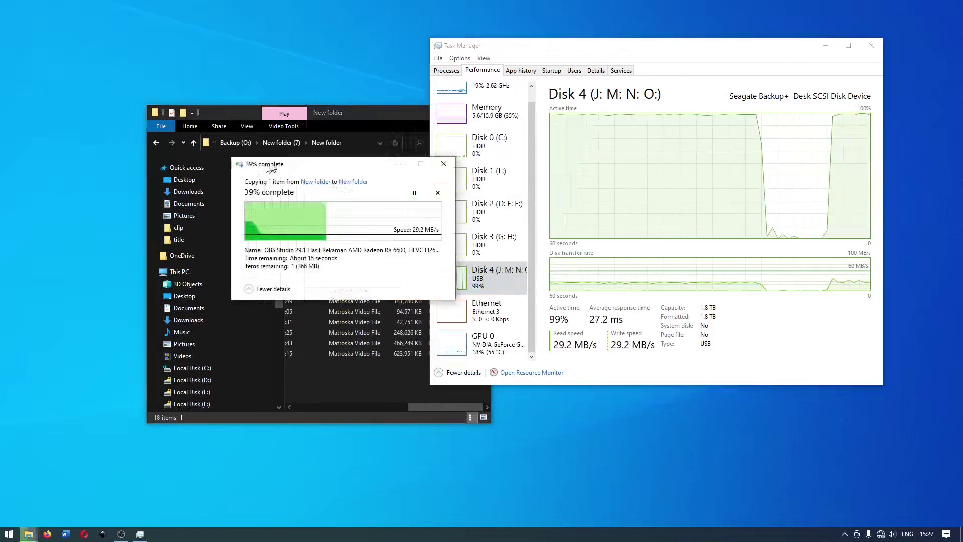
left_click_drag(271, 167, 203, 176)
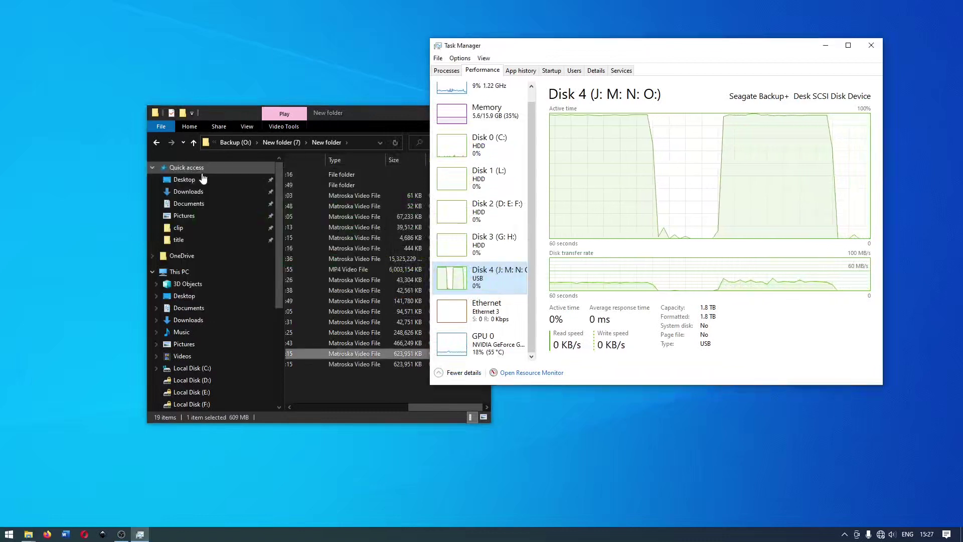
- Select the MP4 video in the folder, and show the performance of Disk 0 (C:) in Task Manager during the Premiere Pro encode
left_click(354, 269)
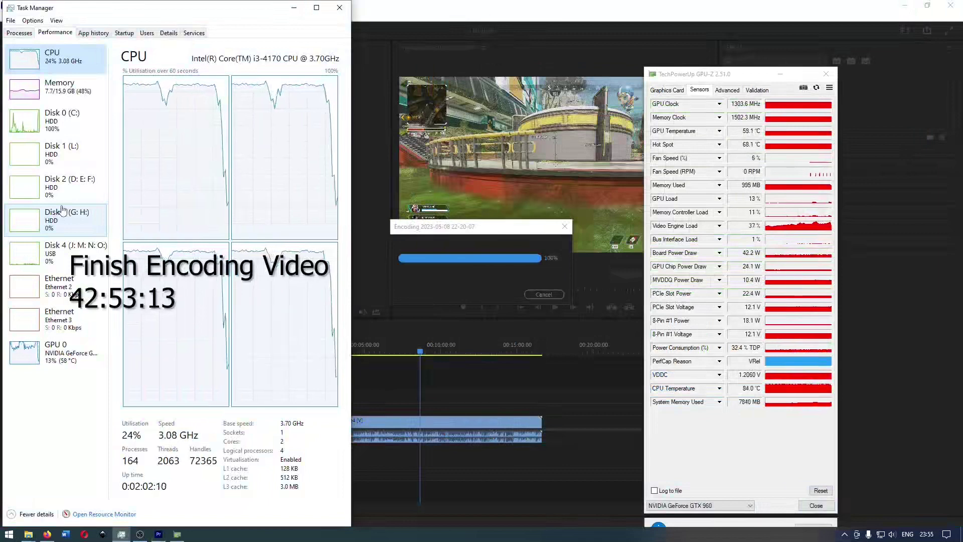
left_click(84, 126)
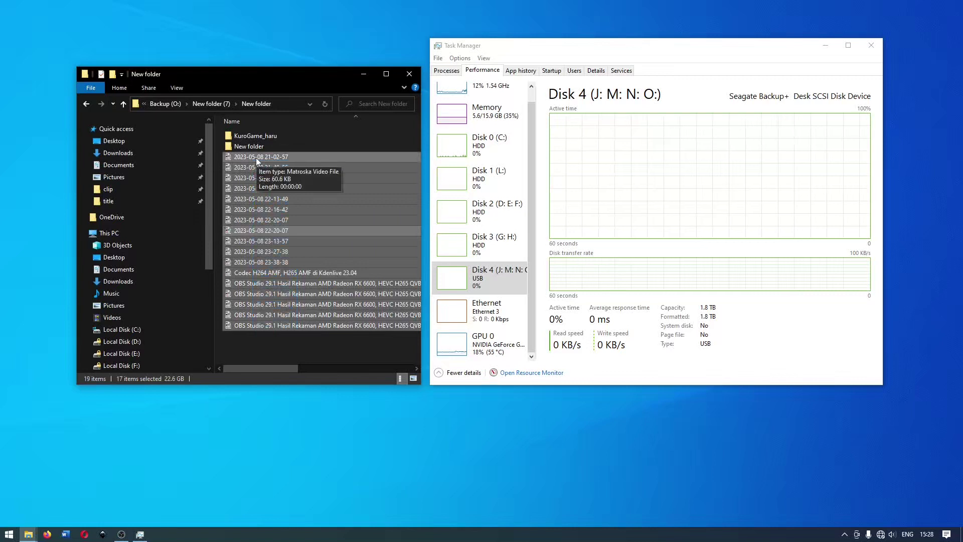
- Move the 17 selected video files into the New folder subfolder and bring them back to their original folder, twice
left_click_drag(256, 160, 286, 147)
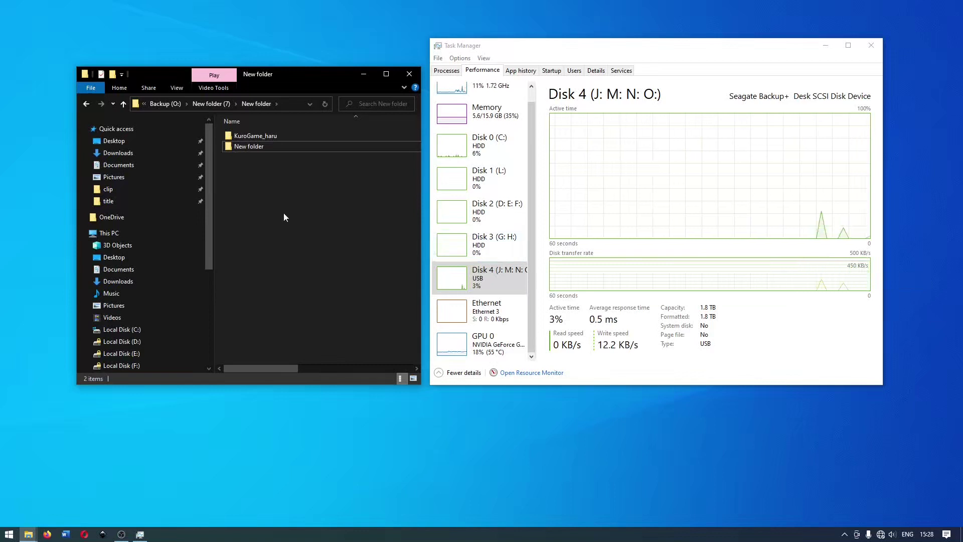
key("ctrl+v")
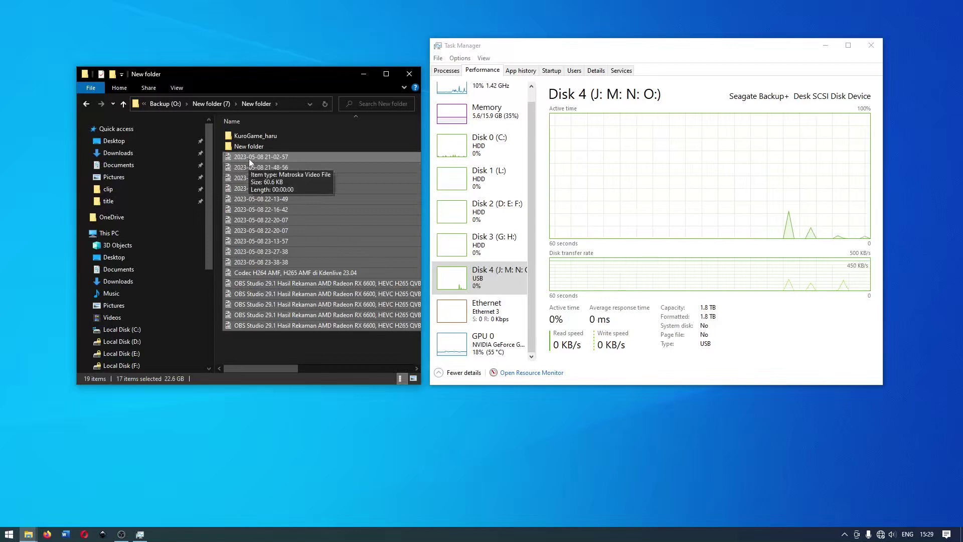
left_click_drag(249, 159, 272, 150)
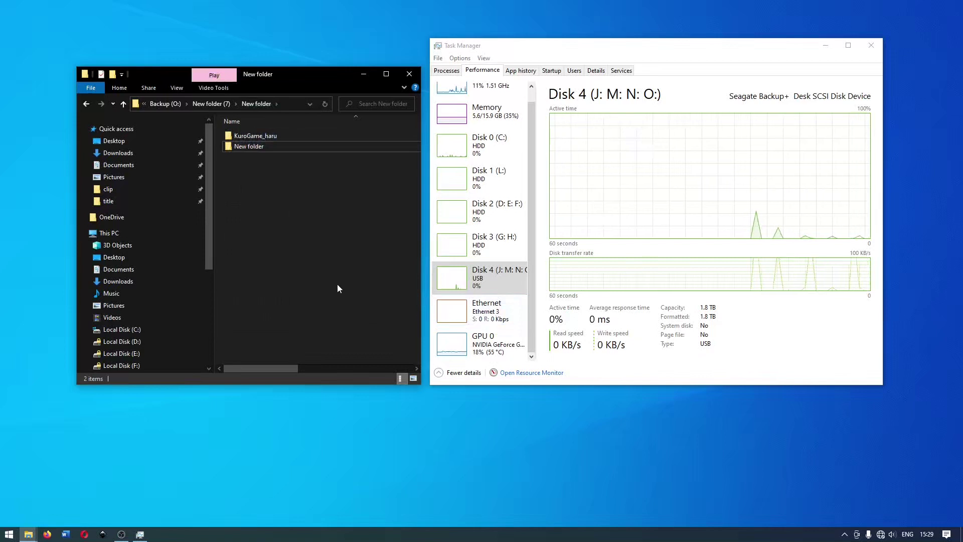
key("ctrl+v")
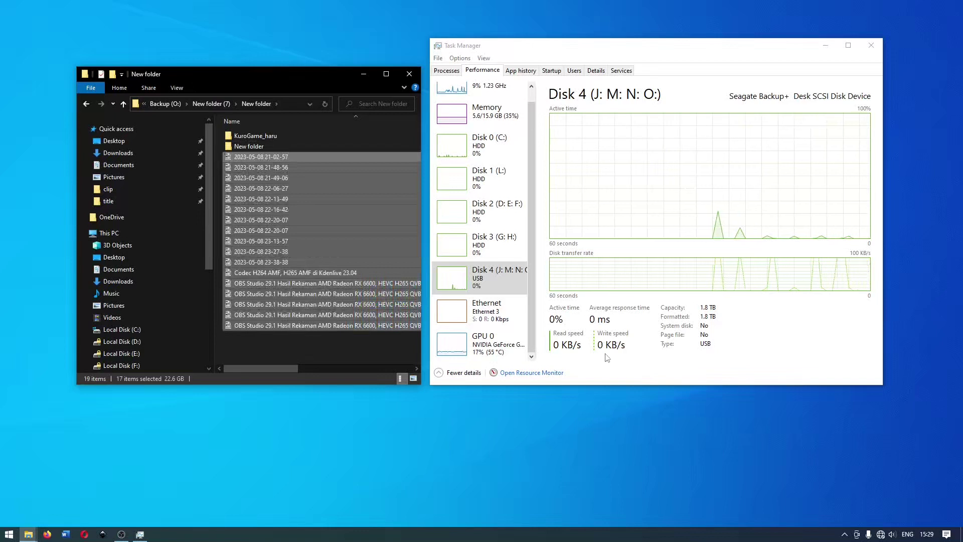
- Widen the folder's Name column and delete the duplicated OBS Studio 29.1 video whose name ends in "- Copy"
left_click(321, 272)
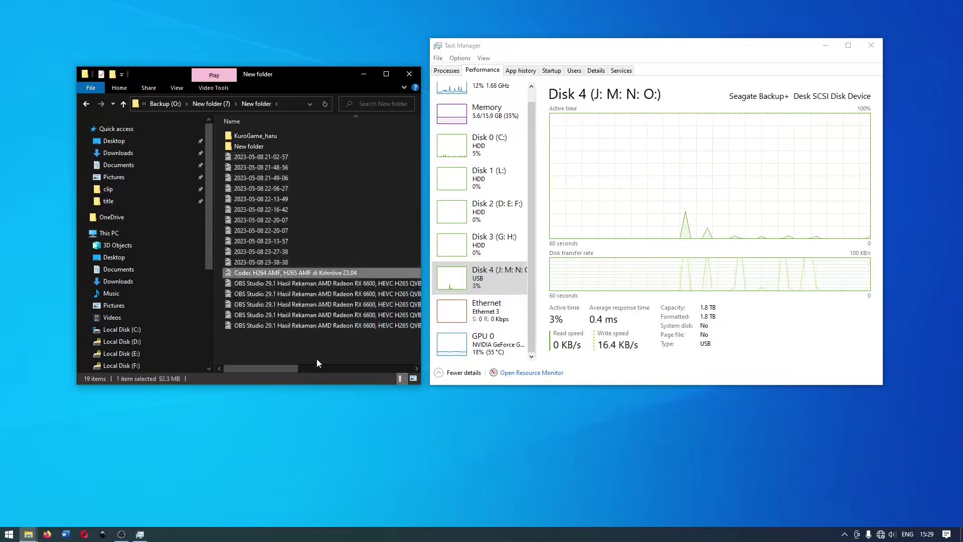
left_click_drag(287, 369, 367, 368)
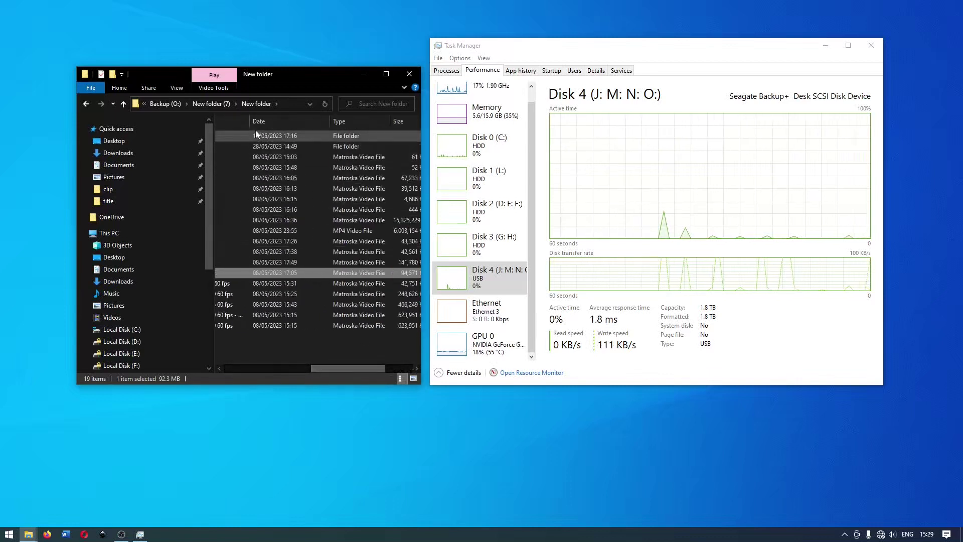
left_click_drag(250, 121, 322, 122)
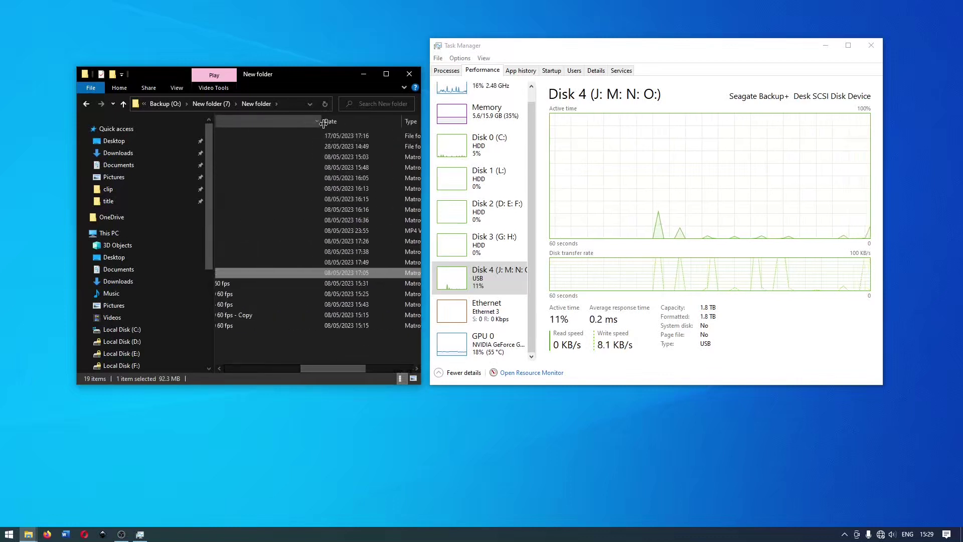
left_click(265, 318)
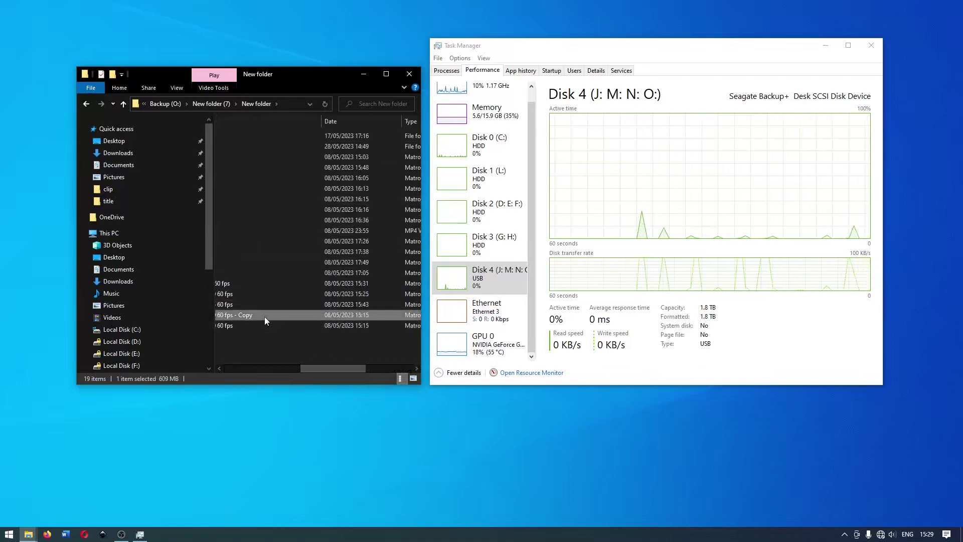
key("Delete")
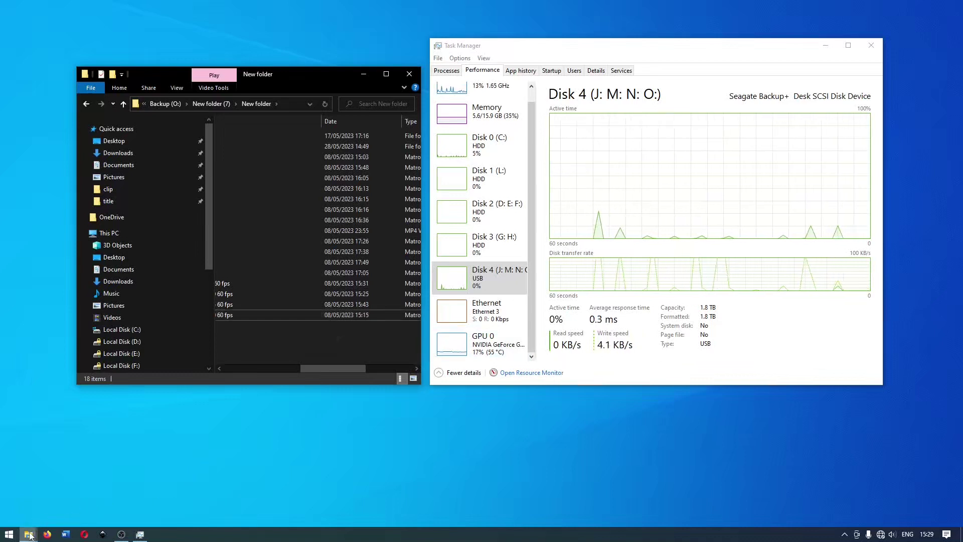
- Bring up the Recycle Bin, move its window clear of Task Manager, and permanently delete the OBS Studio 29.1 video in it
mouse_move(32, 533)
left_click(80, 484)
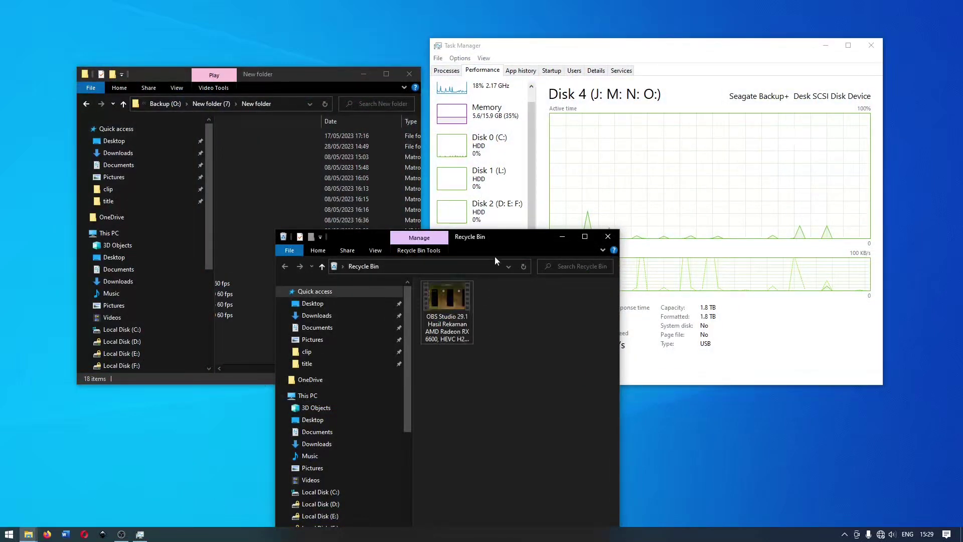
left_click_drag(490, 239, 254, 235)
left_click(203, 299)
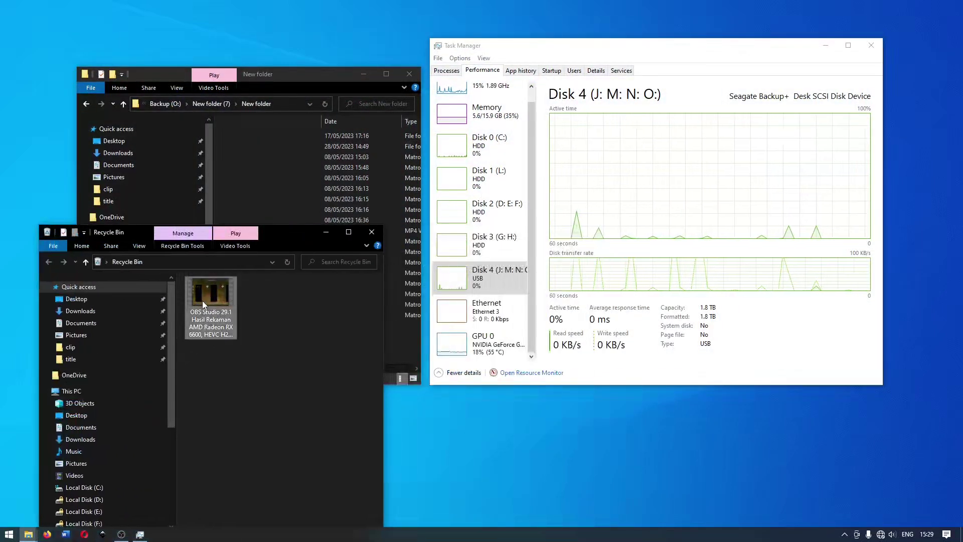
key("Delete")
left_click(535, 307)
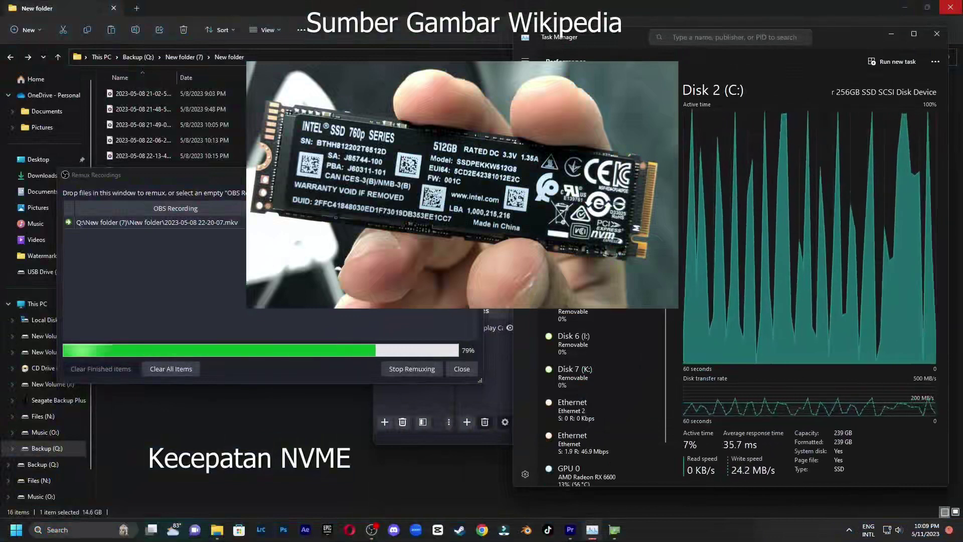
- Check the performance of Disk 3 (M: N: O: Q:) and Disk 2 (C:) in Task Manager while OBS remuxes the MKV recording
left_click(590, 236)
left_click(644, 209)
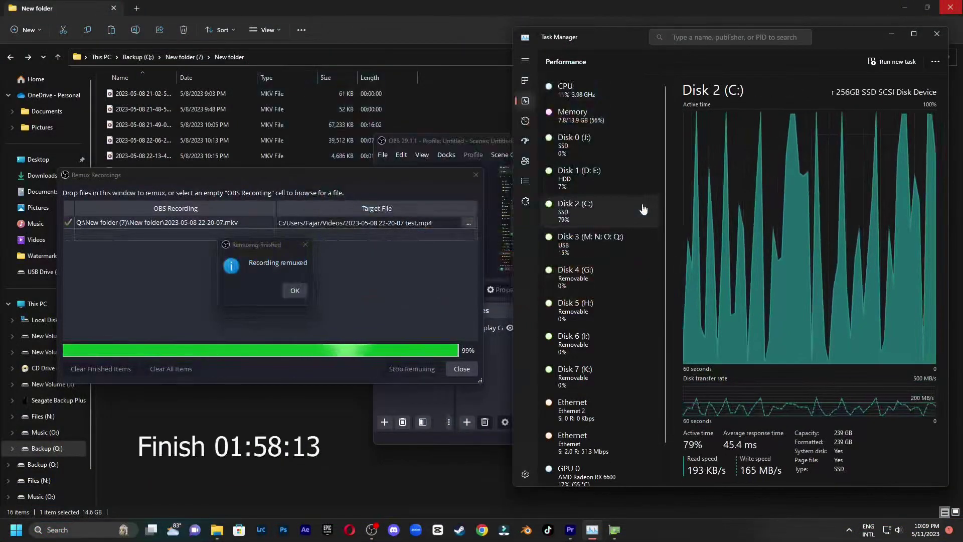